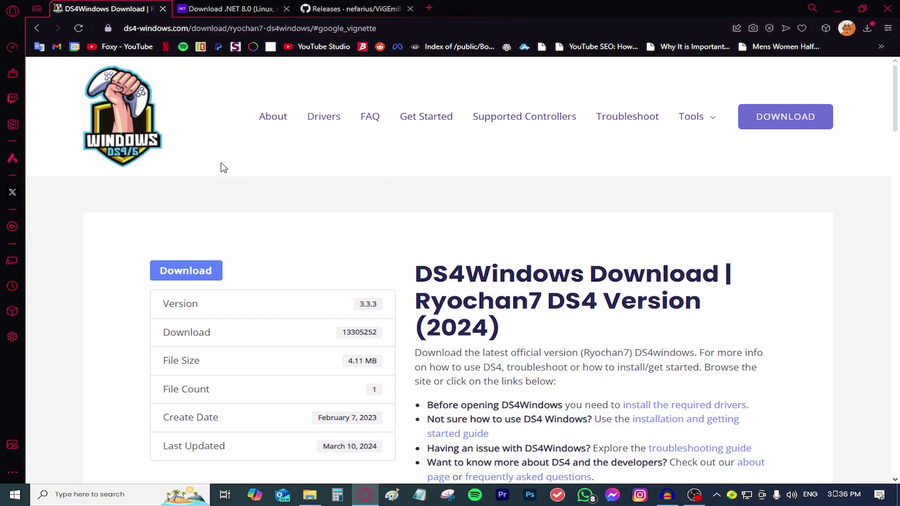
- Download DS4Windows 3.3.3 from the ds4-windows.com page open among the Opera tabs
left_click(232, 9)
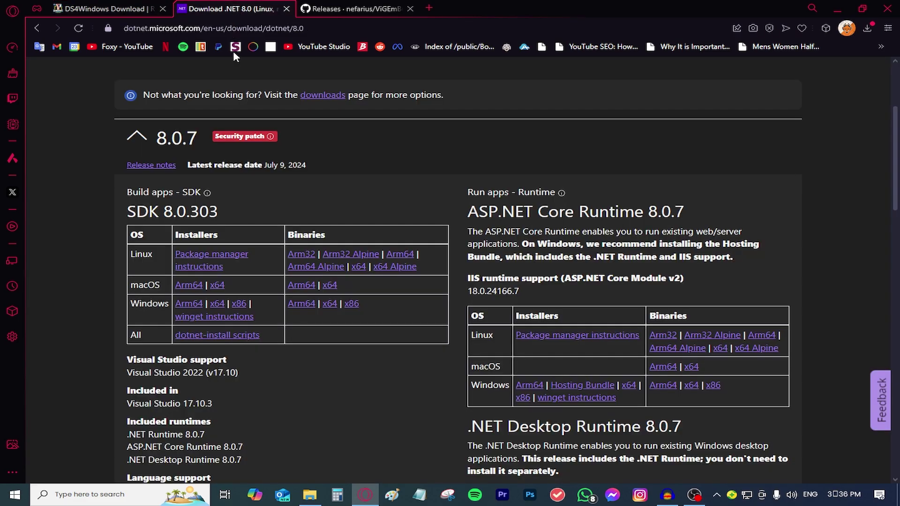
left_click(355, 9)
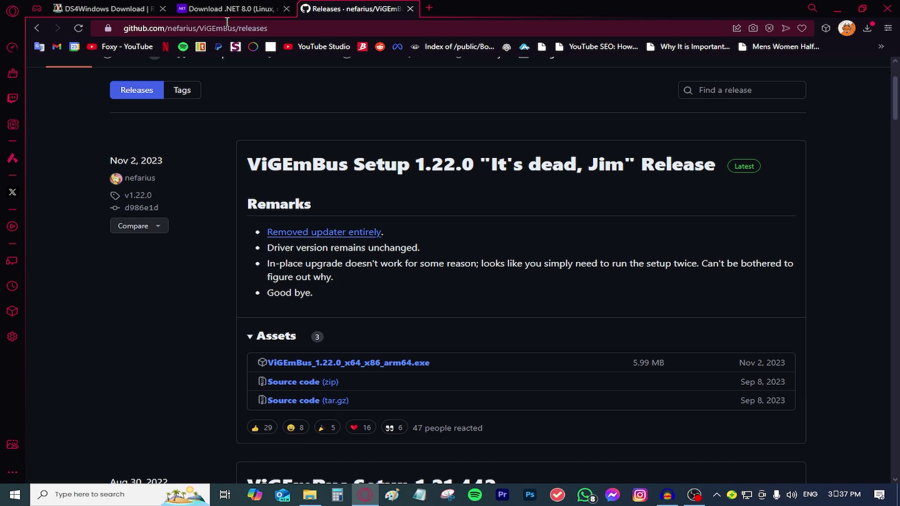
left_click(120, 10)
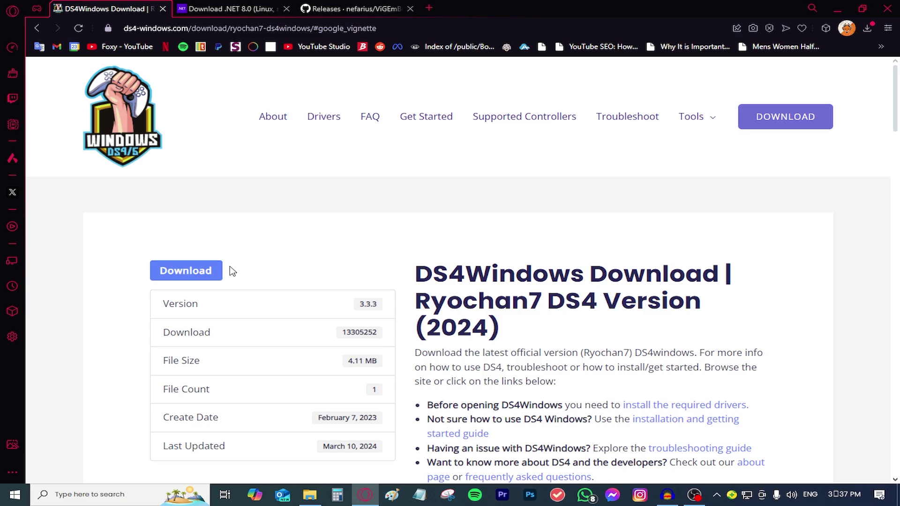
left_click(185, 272)
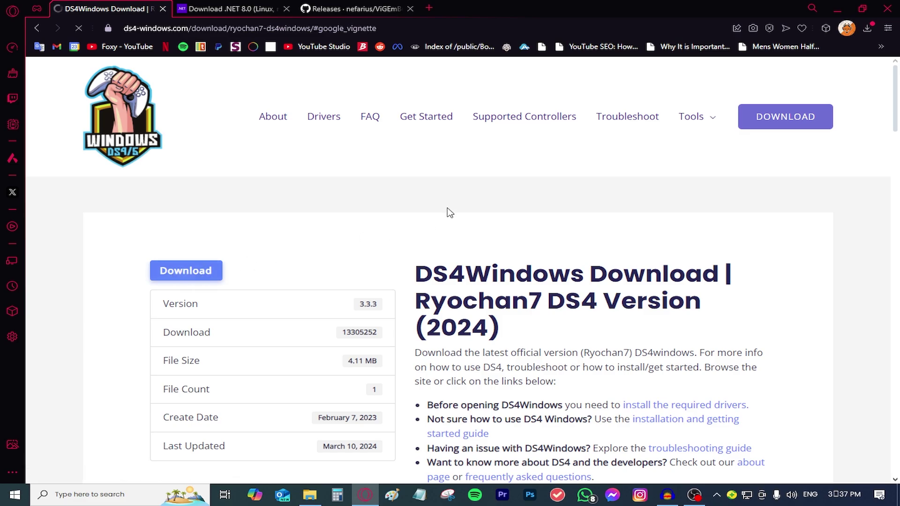
key("ctrl+Tab")
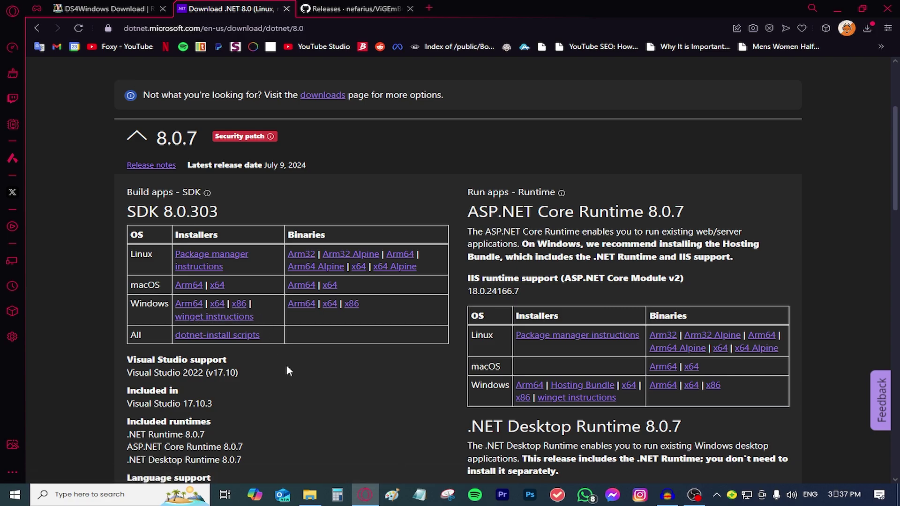
- Open This PC's system properties to confirm a 64-bit, x64-based processor
mouse_move(310, 494)
left_click(310, 460)
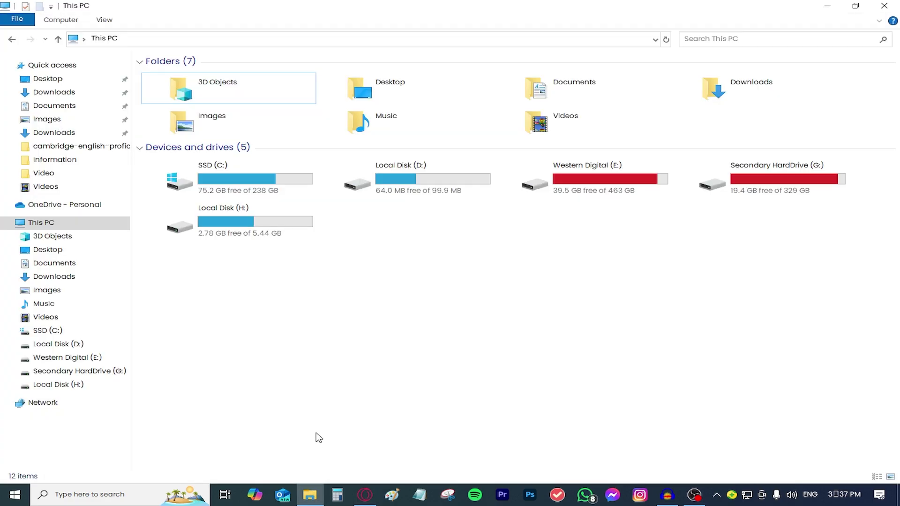
right_click(307, 272)
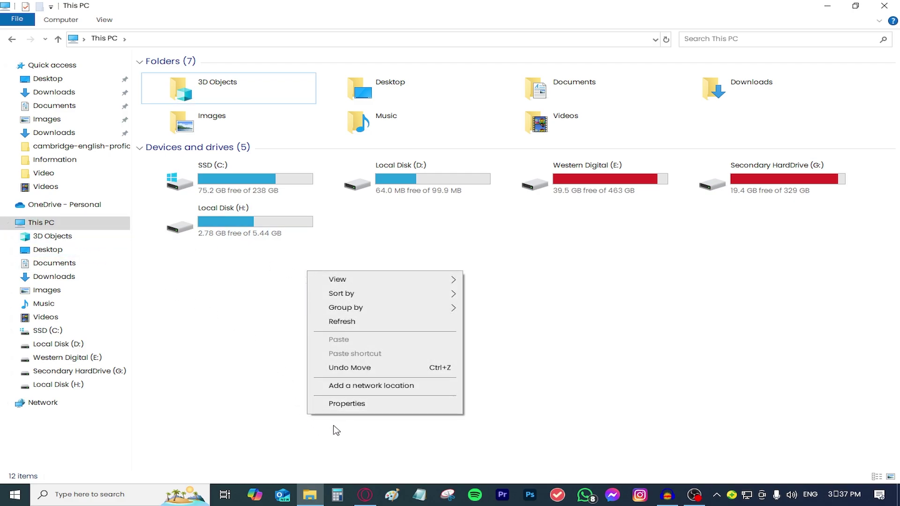
left_click(349, 409)
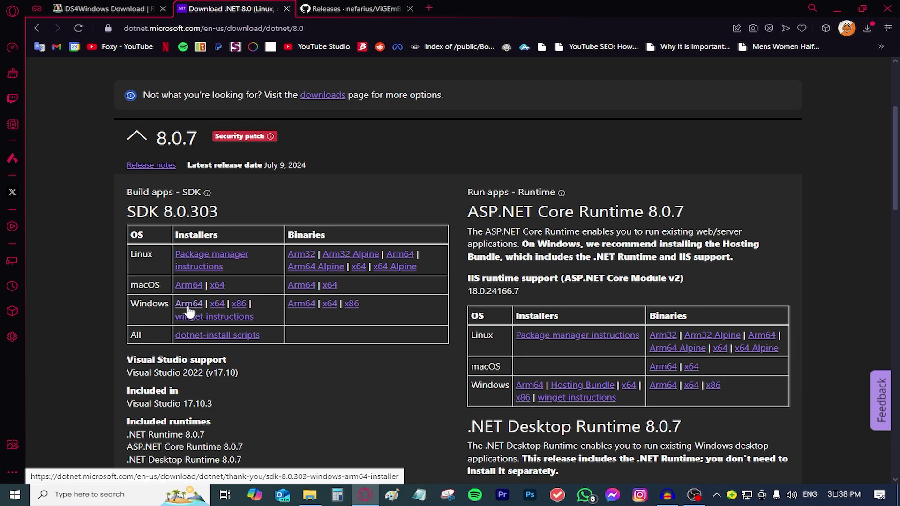
- Download the Windows x64 .NET SDK 8.0.303 installer and the ViGEmBus 1.22.0 exe
left_click(217, 303)
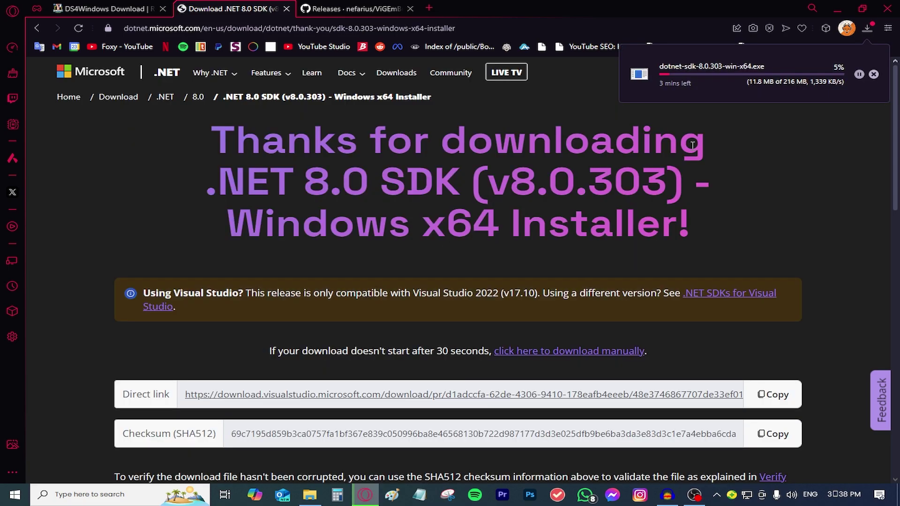
left_click(352, 14)
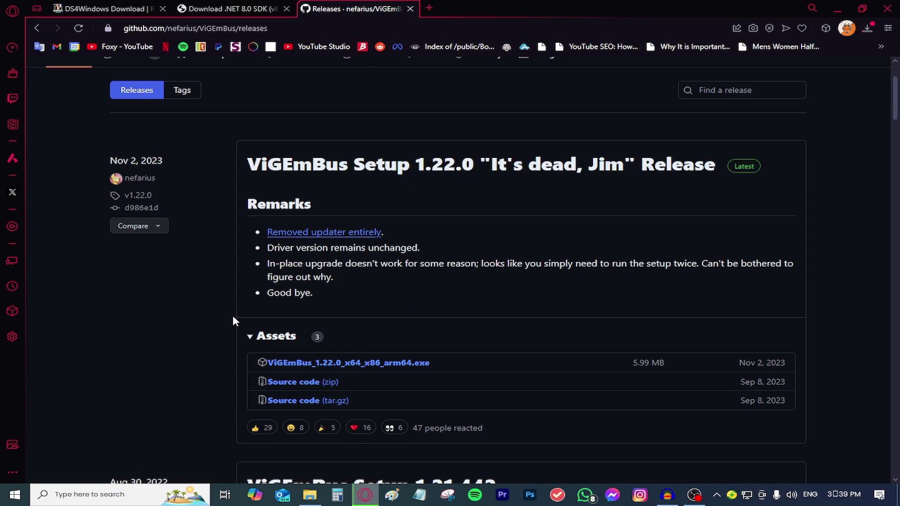
left_click(352, 366)
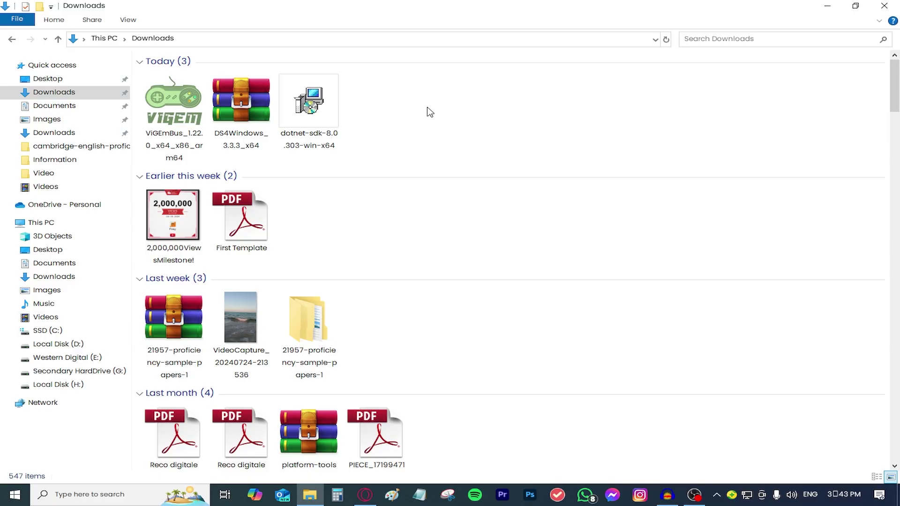
- Extract the DS4Windows zip in Downloads into its own DS4Windows_3.3.3_x64 folder
left_click_drag(427, 113, 167, 112)
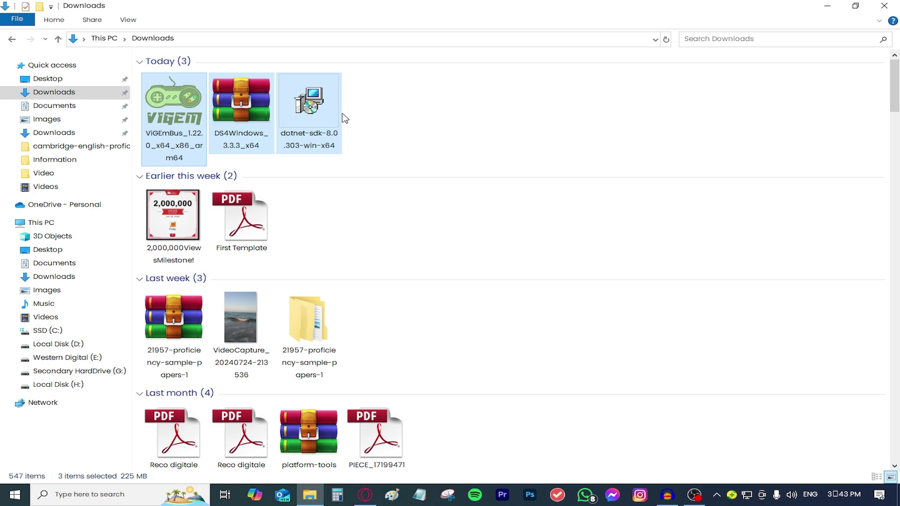
mouse_move(179, 124)
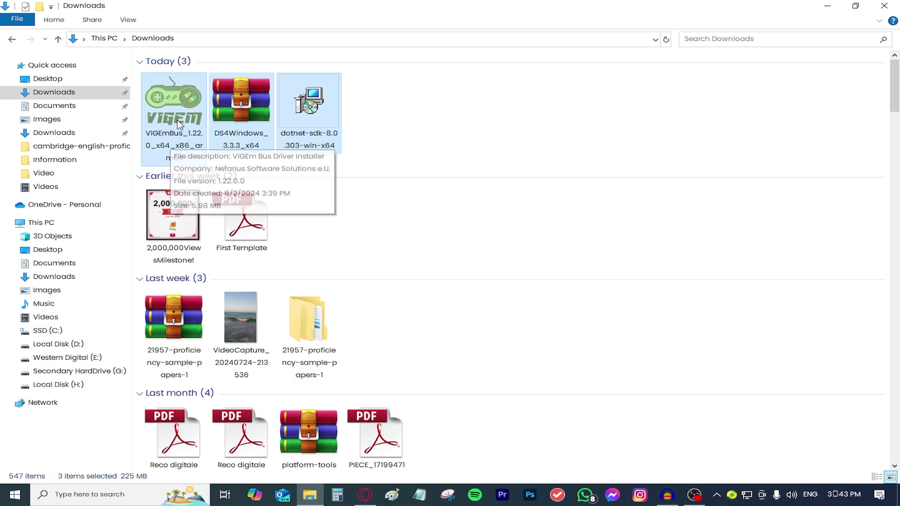
left_click(241, 127)
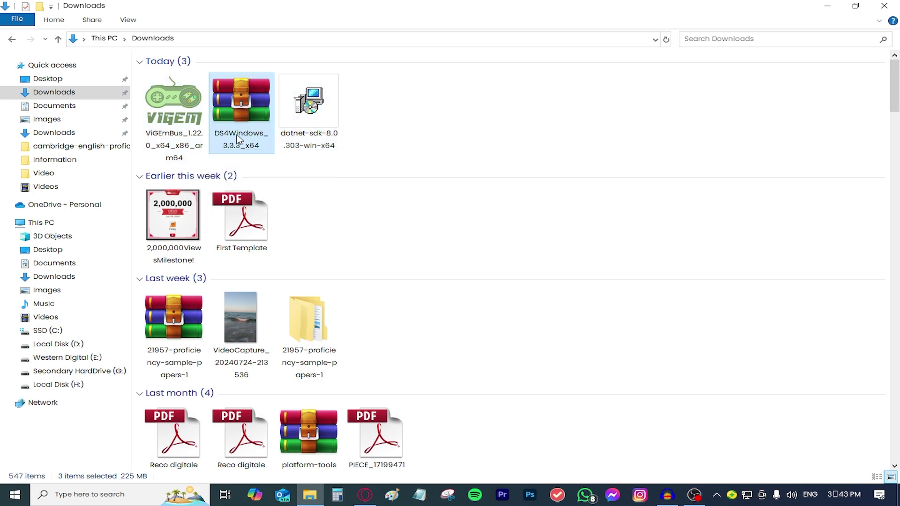
left_click(321, 143)
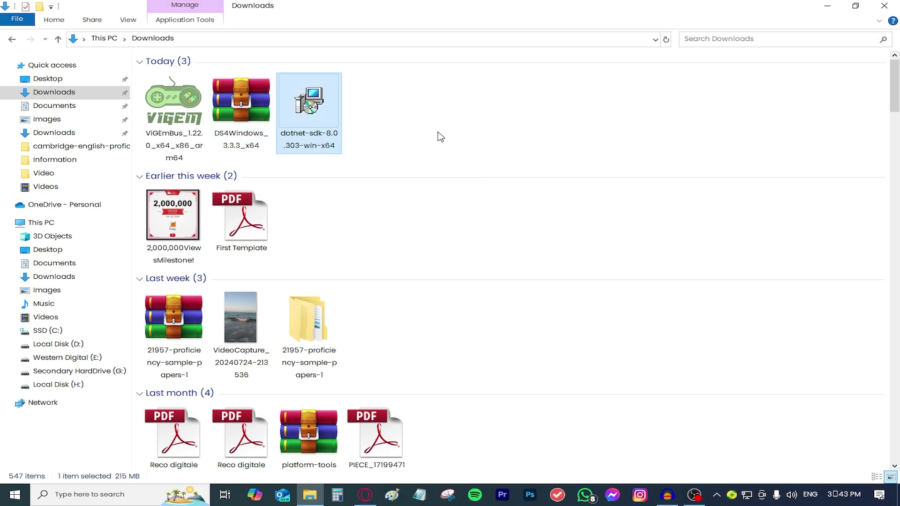
right_click(247, 102)
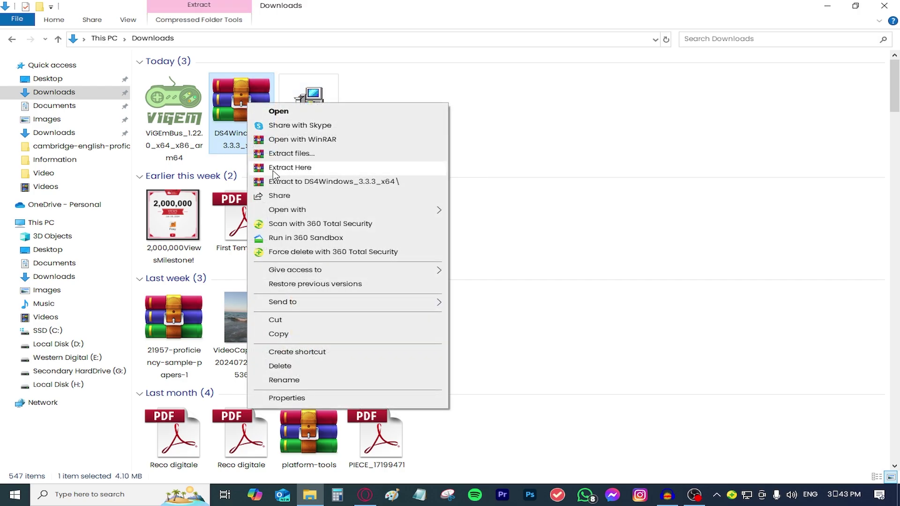
left_click(298, 183)
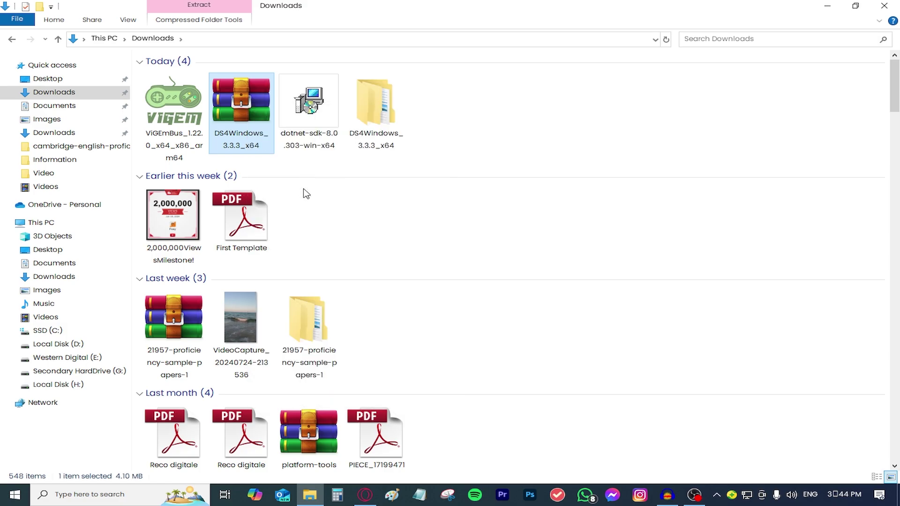
left_click(384, 109)
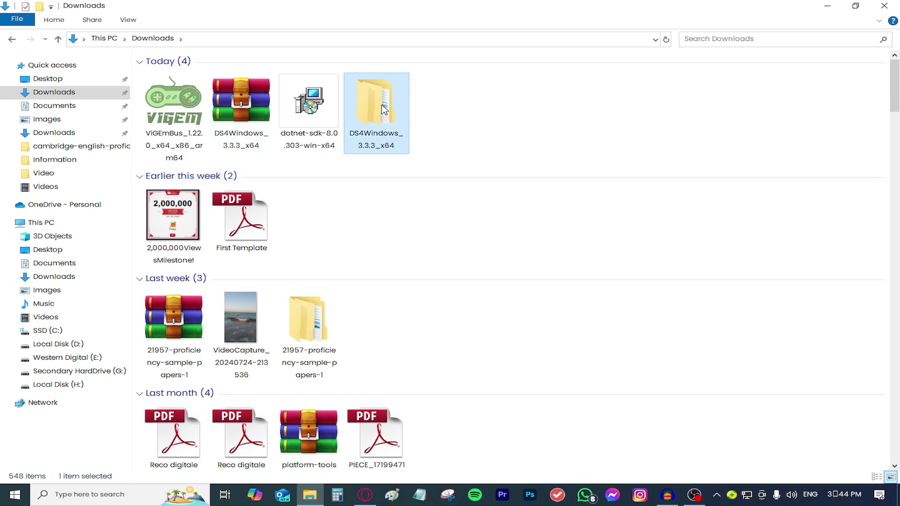
- Run the dotnet-sdk-8.0.303 installer as administrator and complete the .NET SDK installation
double_click(291, 122)
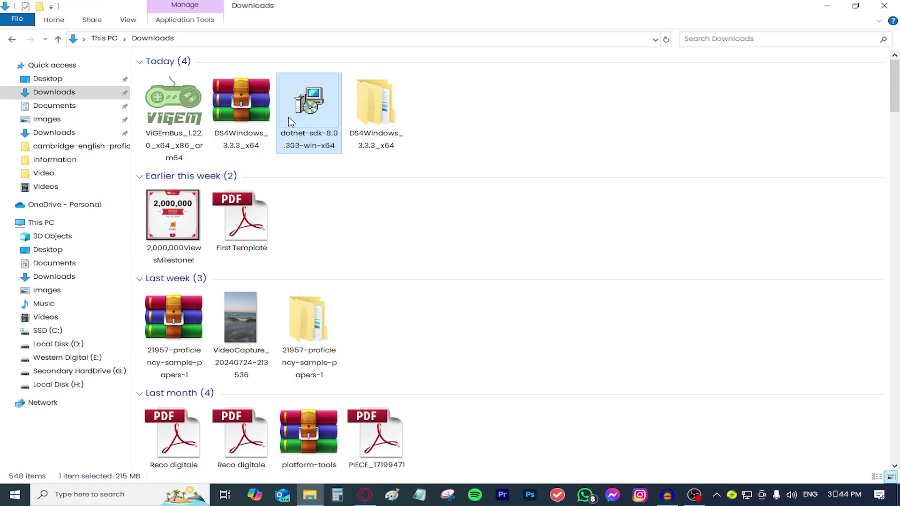
right_click(304, 109)
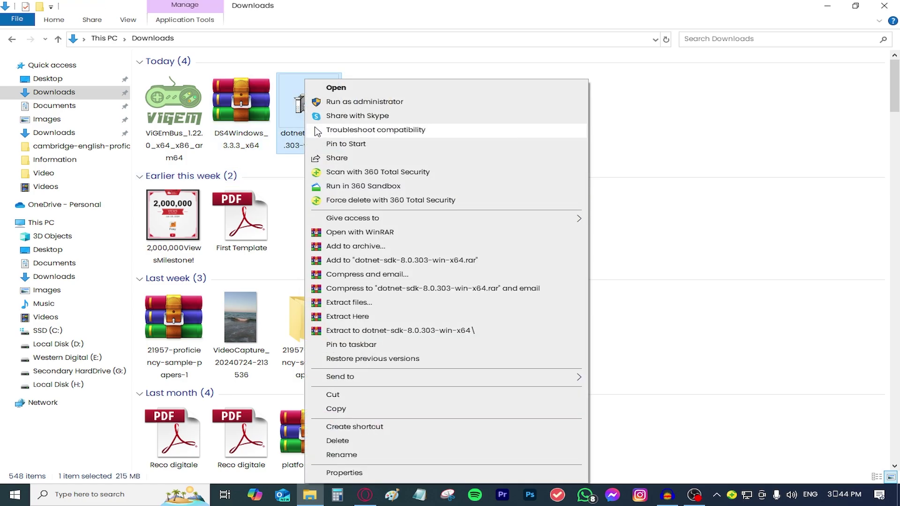
left_click(347, 102)
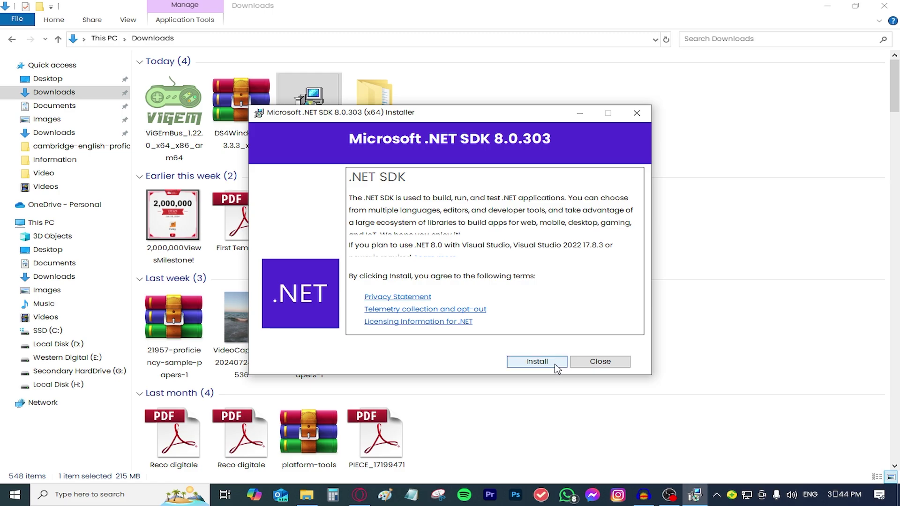
left_click(533, 362)
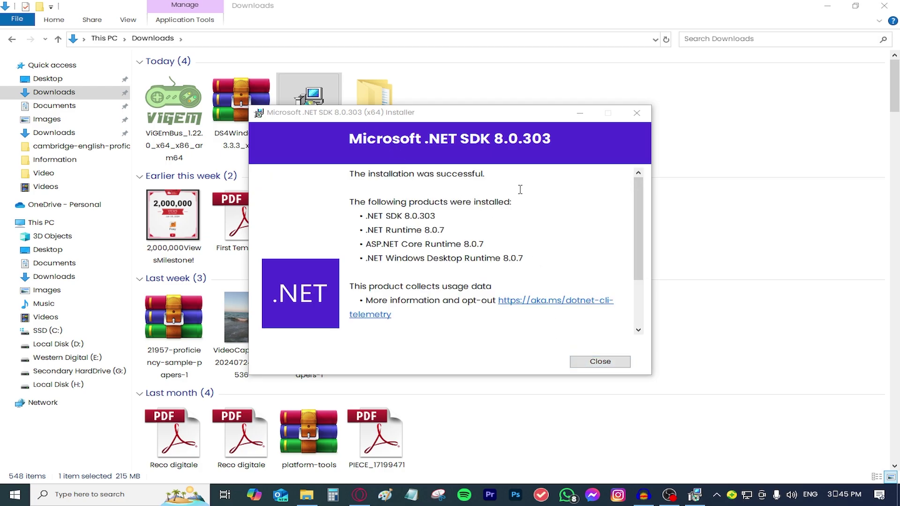
left_click(605, 365)
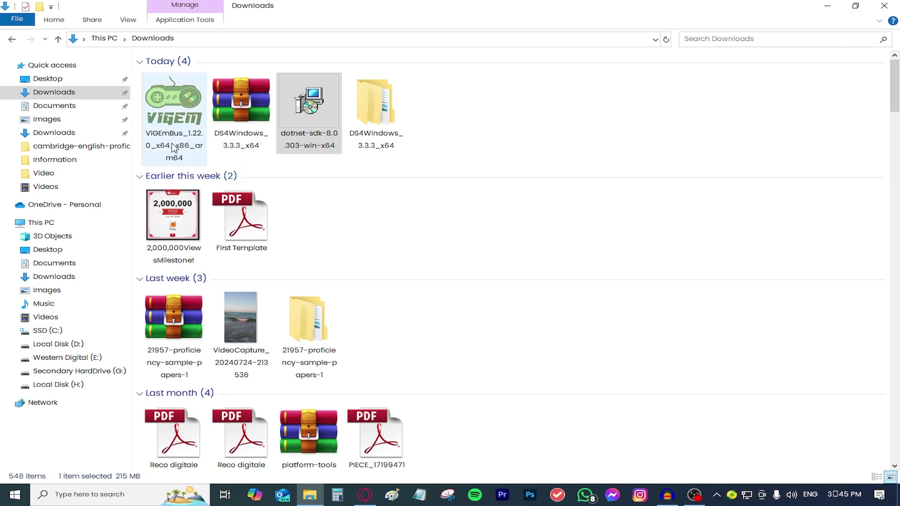
- Run the ViGEmBus setup, accept the licence, install to the default location and finish
double_click(162, 119)
left_click(468, 265)
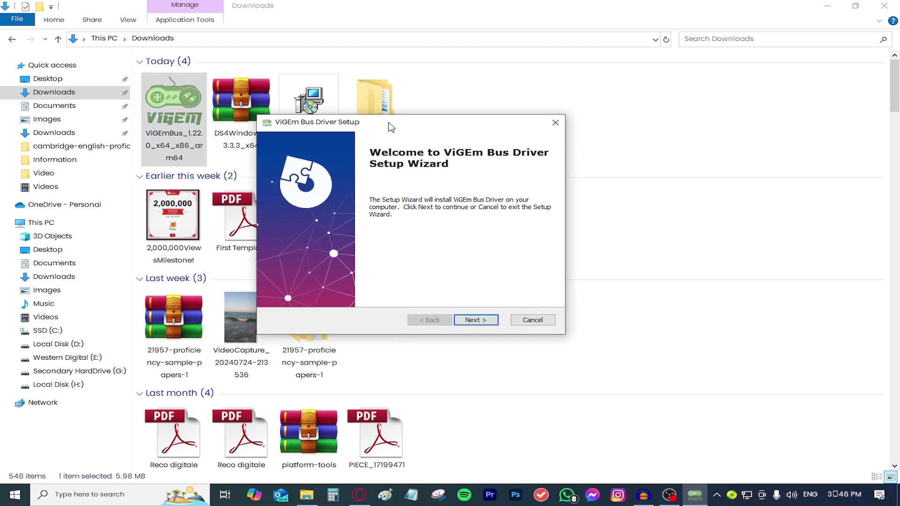
left_click(513, 329)
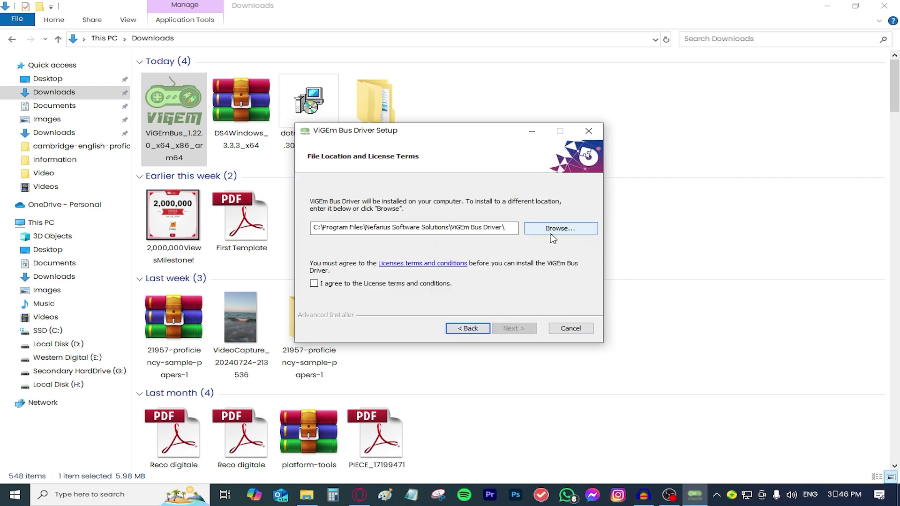
left_click(314, 283)
left_click(514, 328)
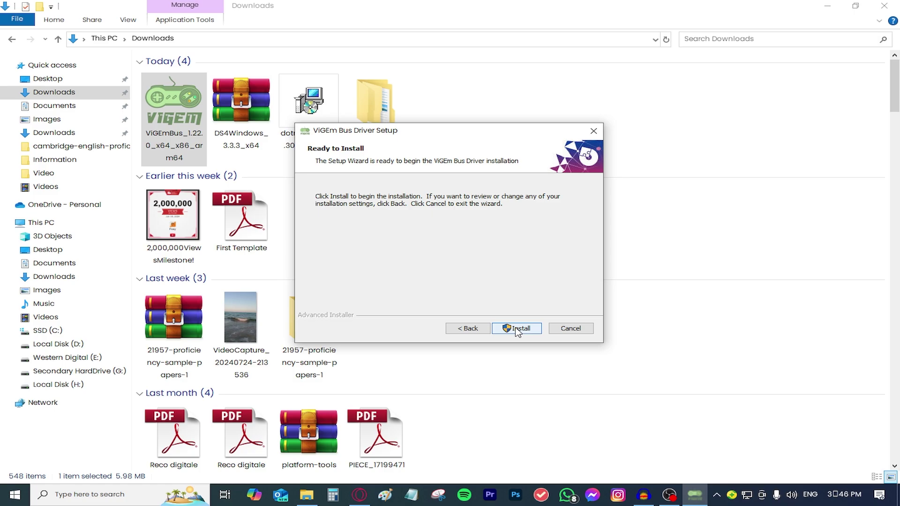
left_click(514, 328)
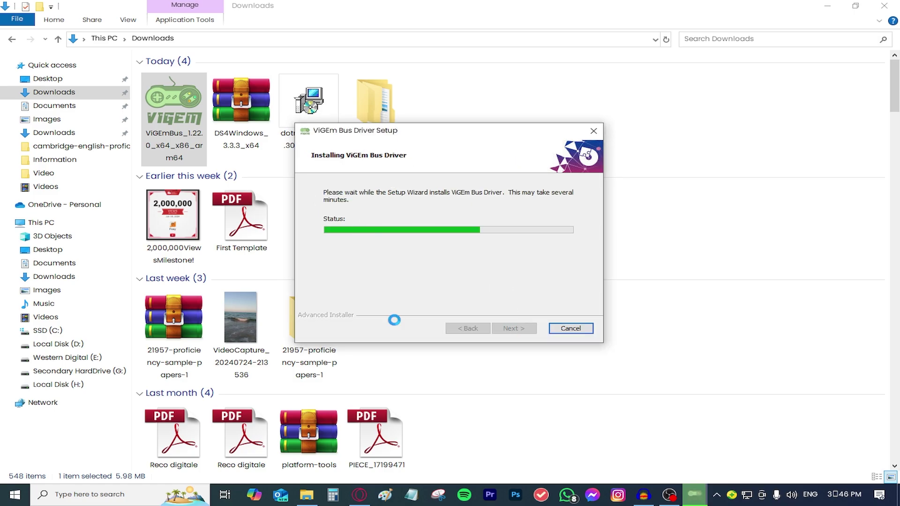
left_click(513, 329)
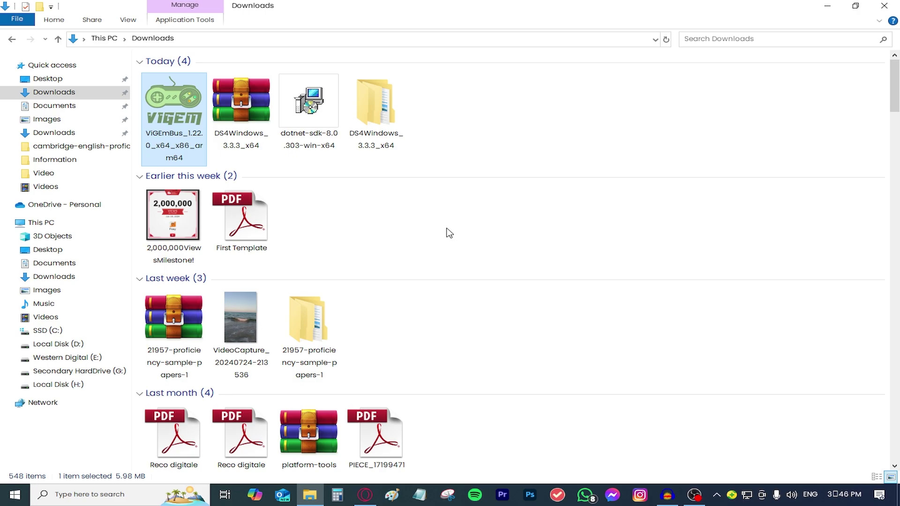
- Launch DS4Windows.exe from DS4Windows_3.3.3_x64\DS4Windows, saving settings to Appdata
double_click(386, 104)
double_click(231, 76)
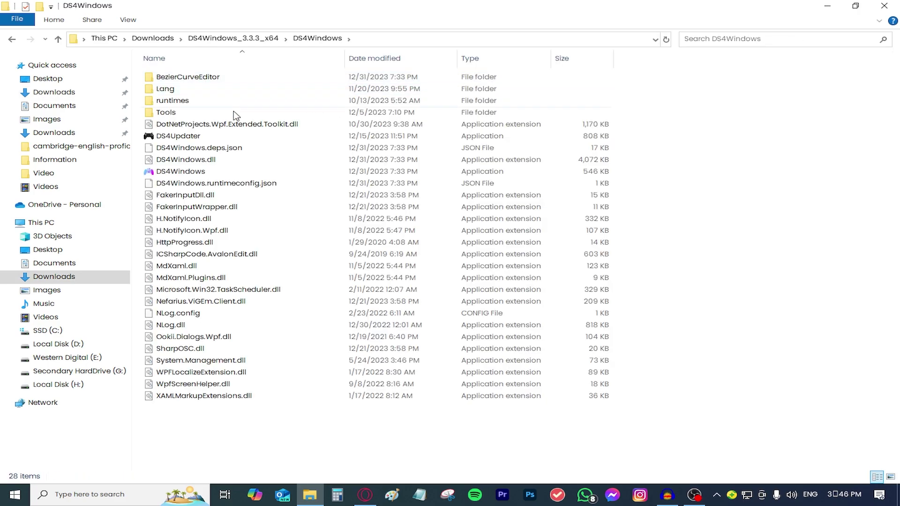
left_click(243, 177)
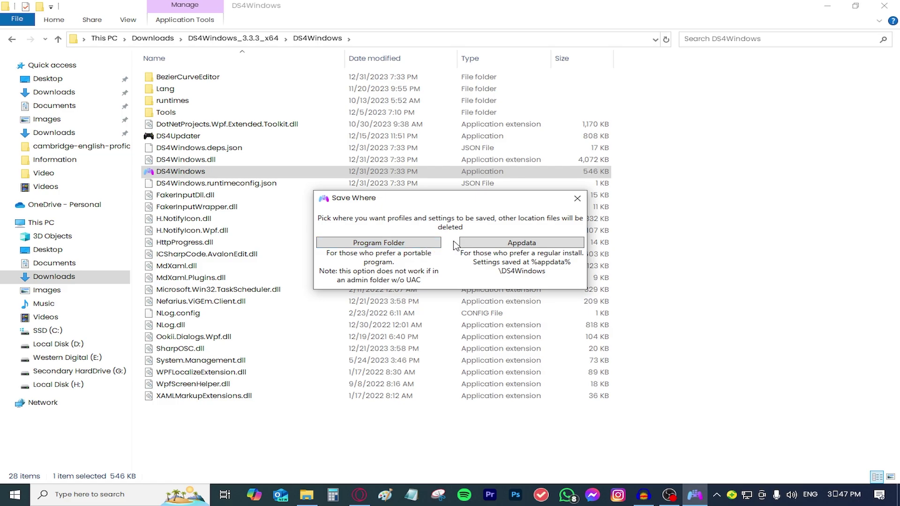
left_click(485, 244)
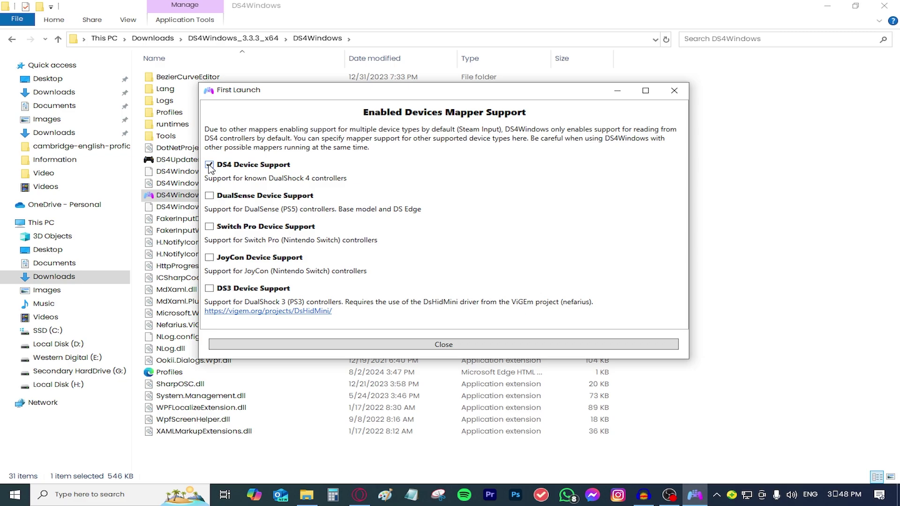
- Close First Launch and give the controller's light bar a custom green hue
left_click(443, 346)
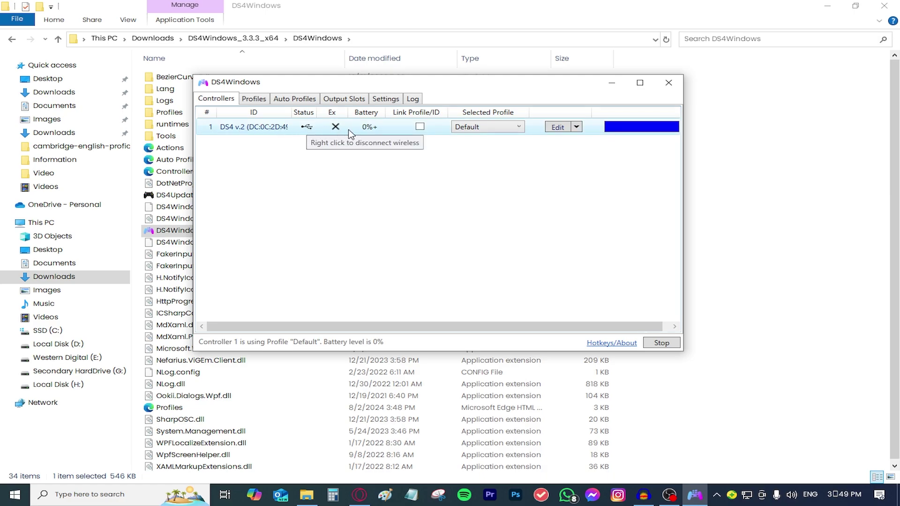
left_click(642, 128)
left_click(659, 148)
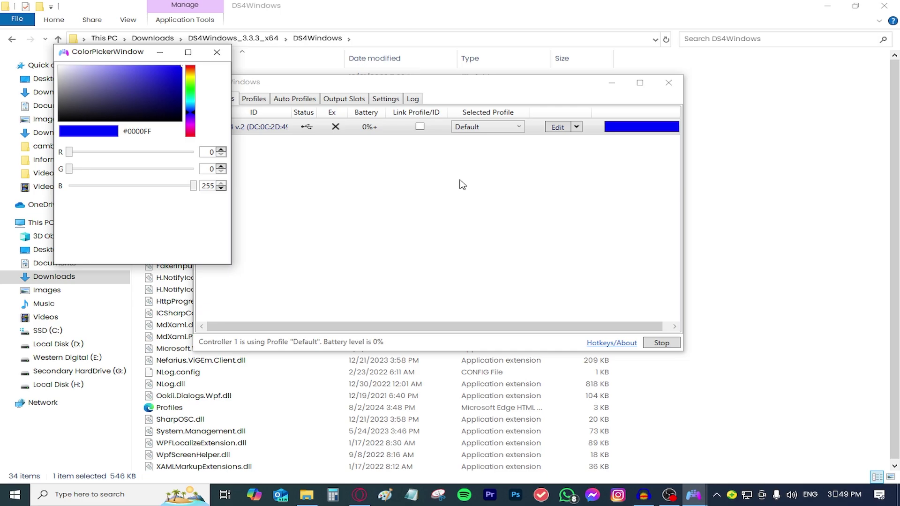
left_click_drag(193, 112, 192, 98)
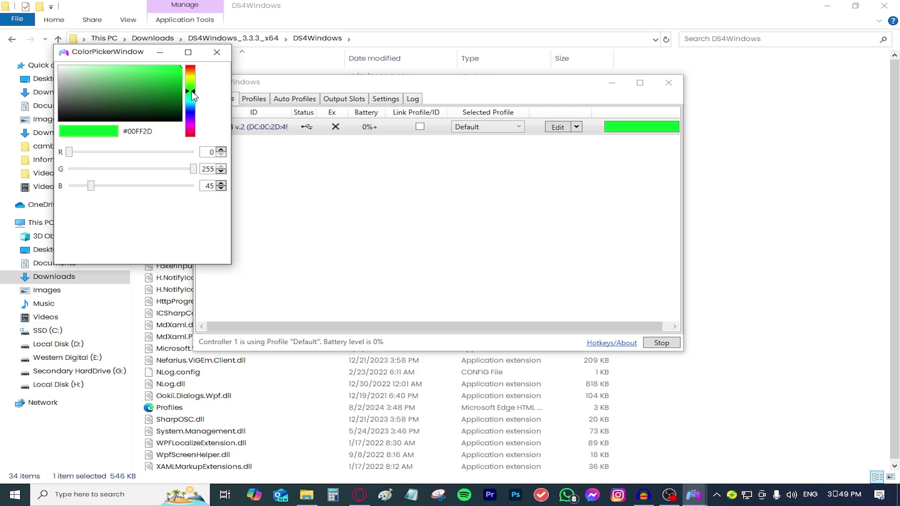
mouse_move(192, 94)
left_mouse_down()
mouse_move(191, 107)
mouse_move(191, 81)
left_mouse_up()
left_click(394, 267)
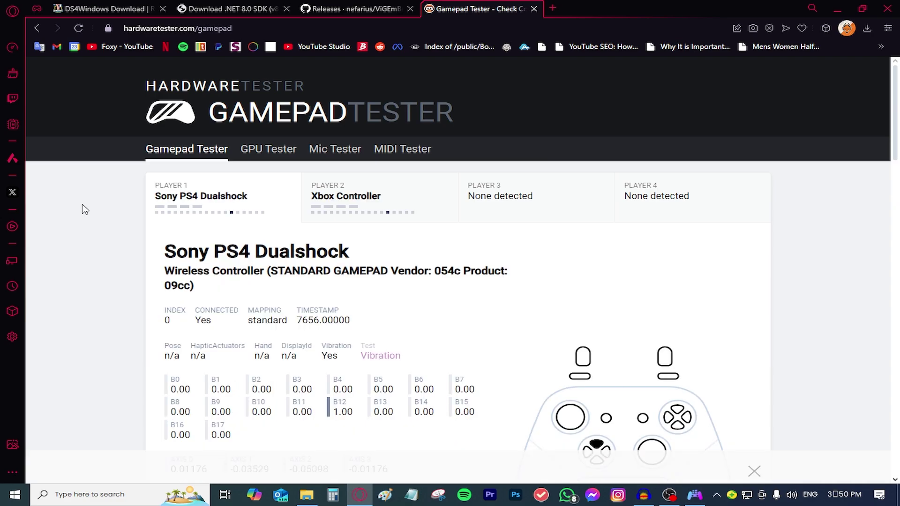
- Close the advertisement banner at the bottom of the Gamepad Tester page
scroll(84, 209, "down", 2)
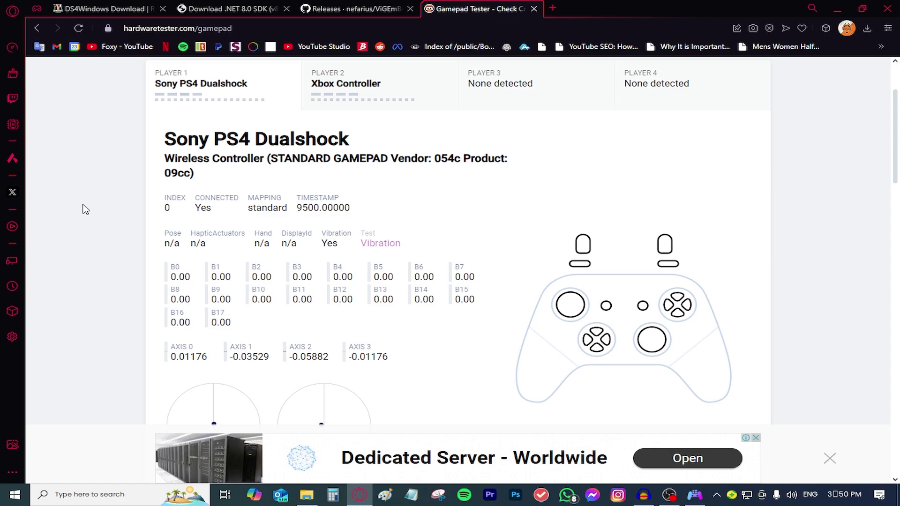
left_click(830, 461)
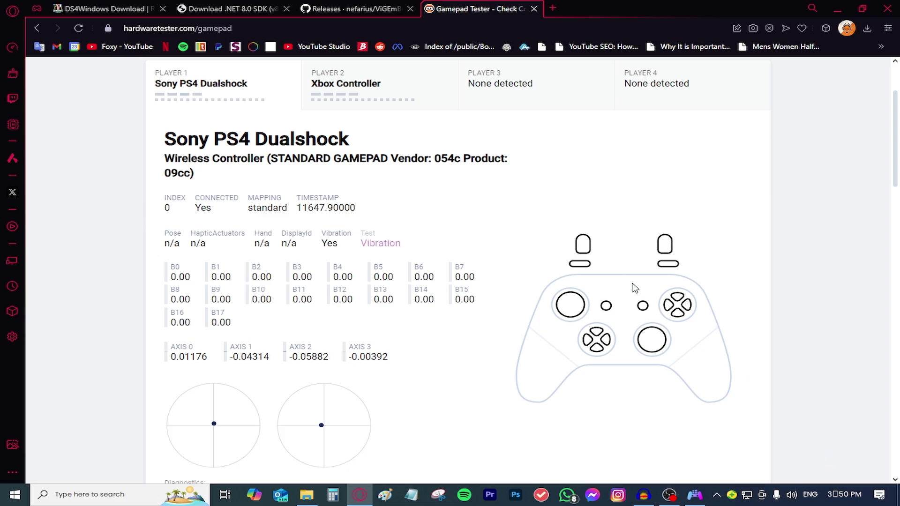
scroll(637, 291, "up", 1)
scroll(656, 296, "down", 2)
scroll(660, 300, "up", 2)
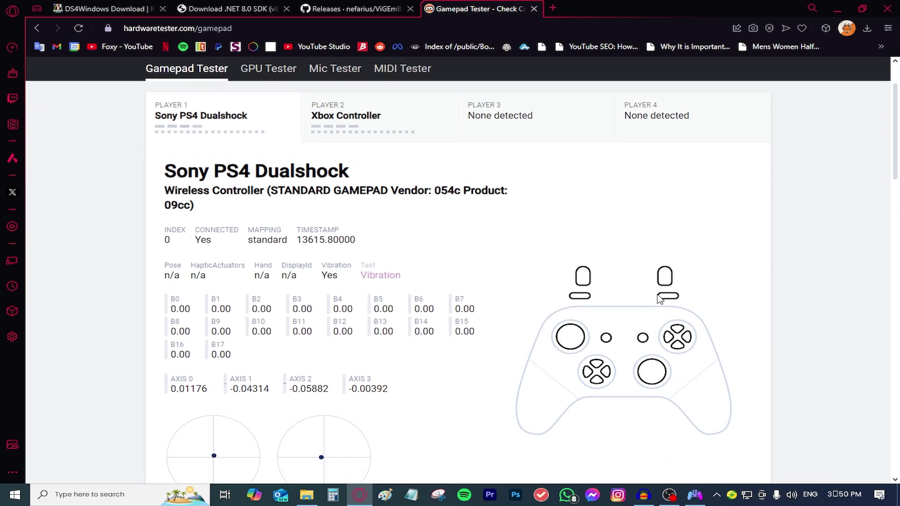
scroll(658, 298, "up", 1)
scroll(665, 295, "down", 3)
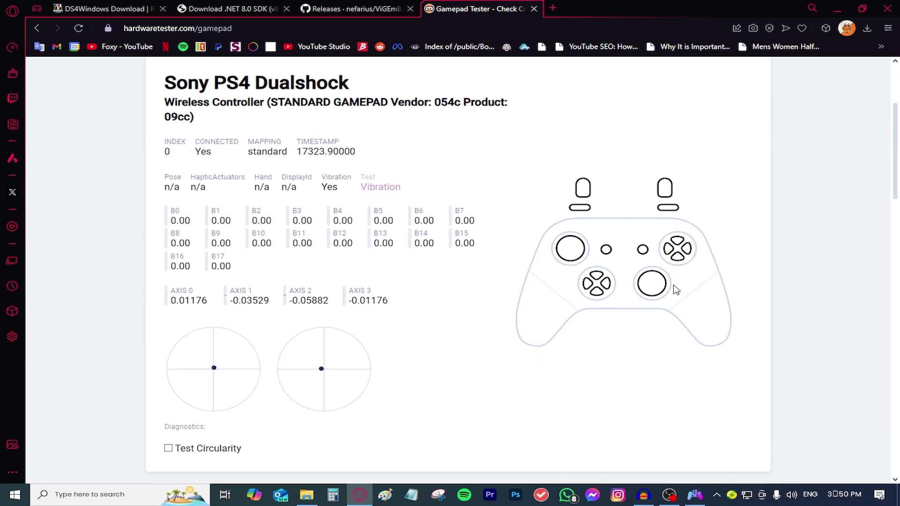